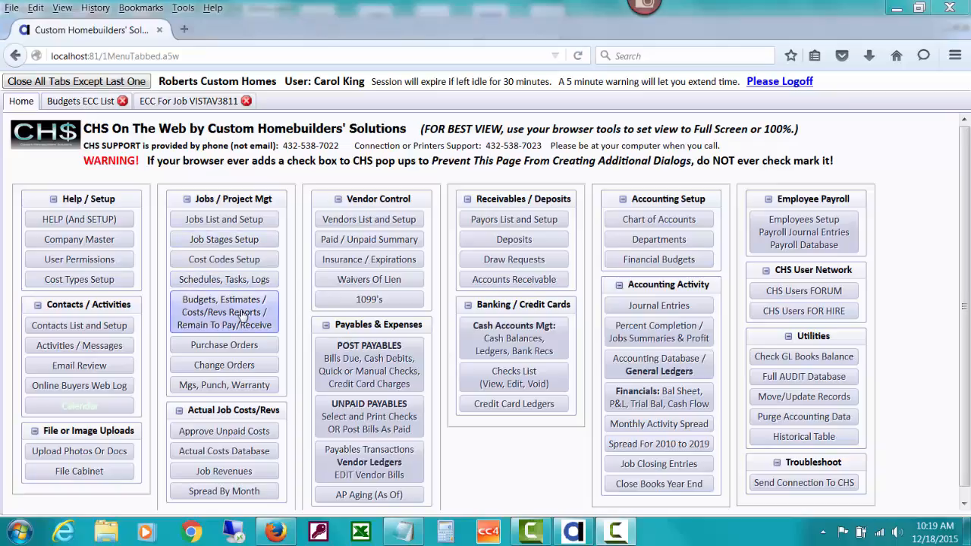
- In the Estimated Costs At Completion worksheet for job VISTAV3811, review the purchase orders and actual costs of cost code 1105
click(102, 104)
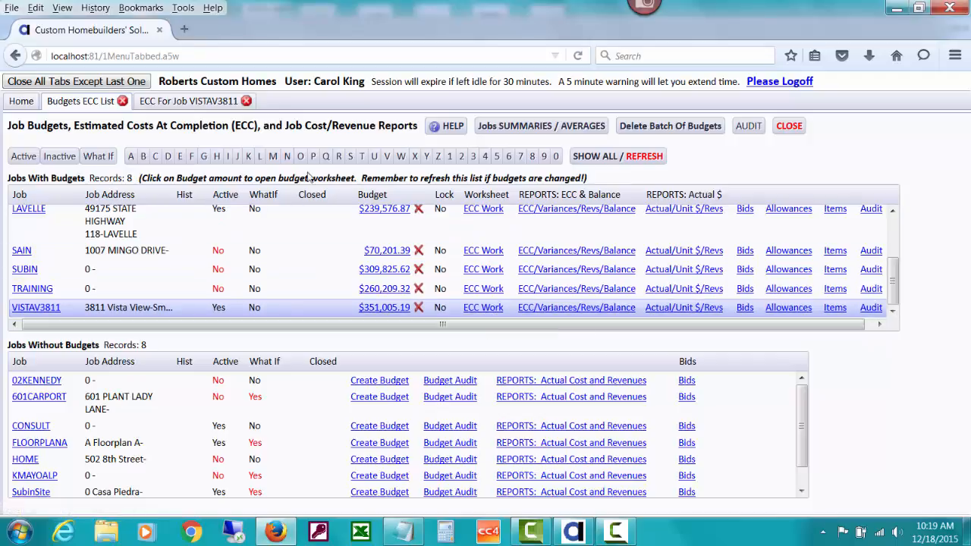
click(190, 101)
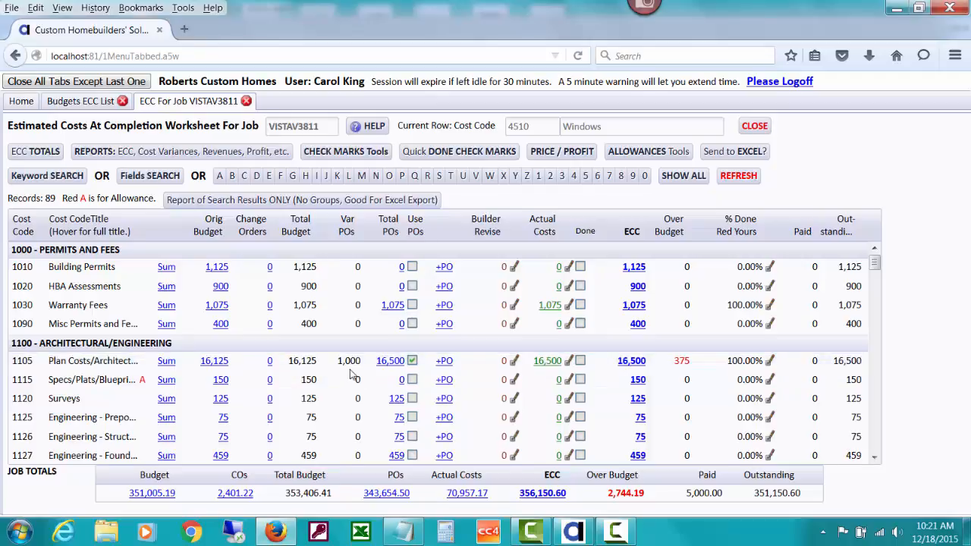
click(389, 361)
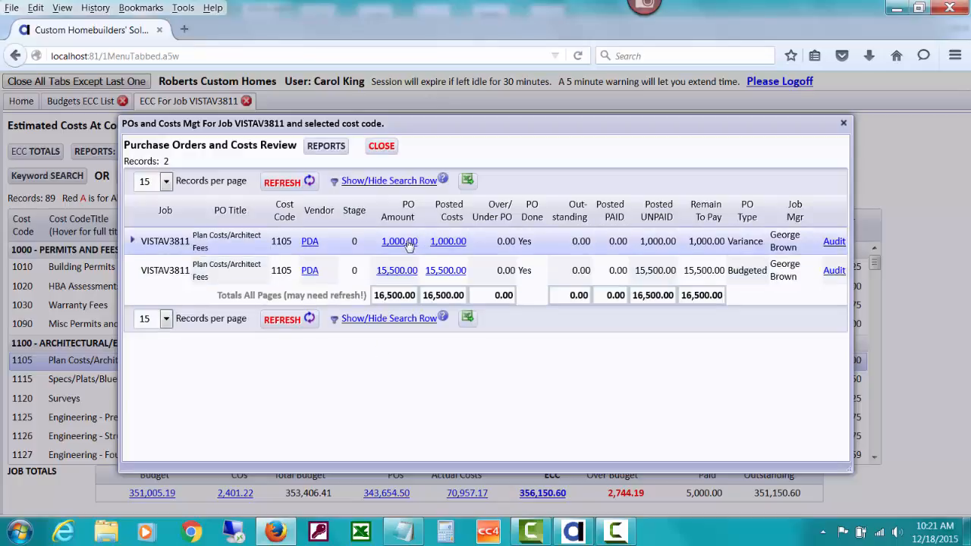
click(382, 146)
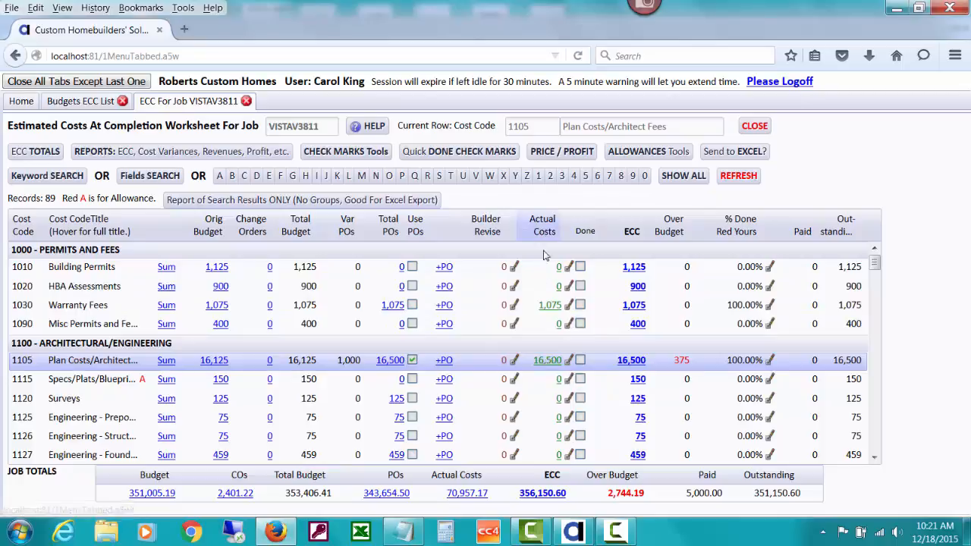
click(544, 361)
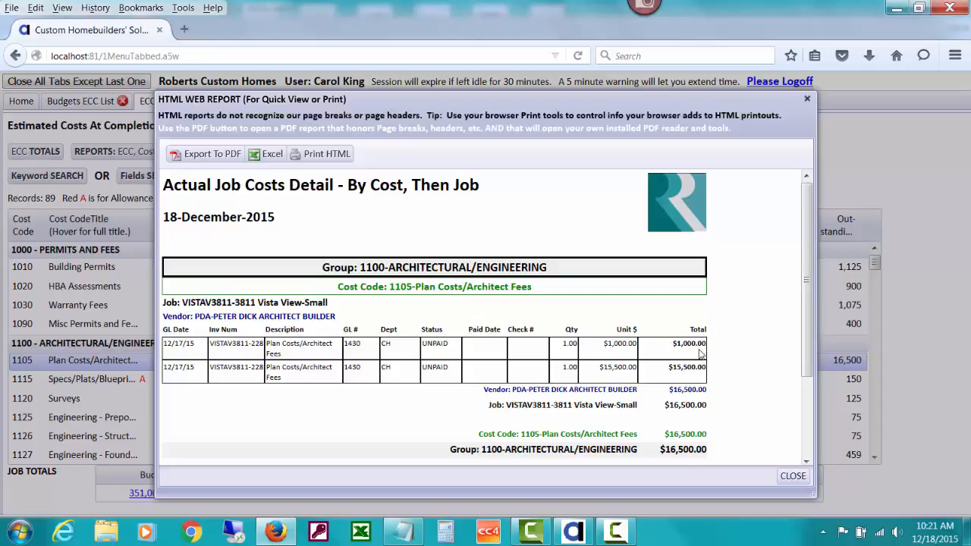
click(791, 476)
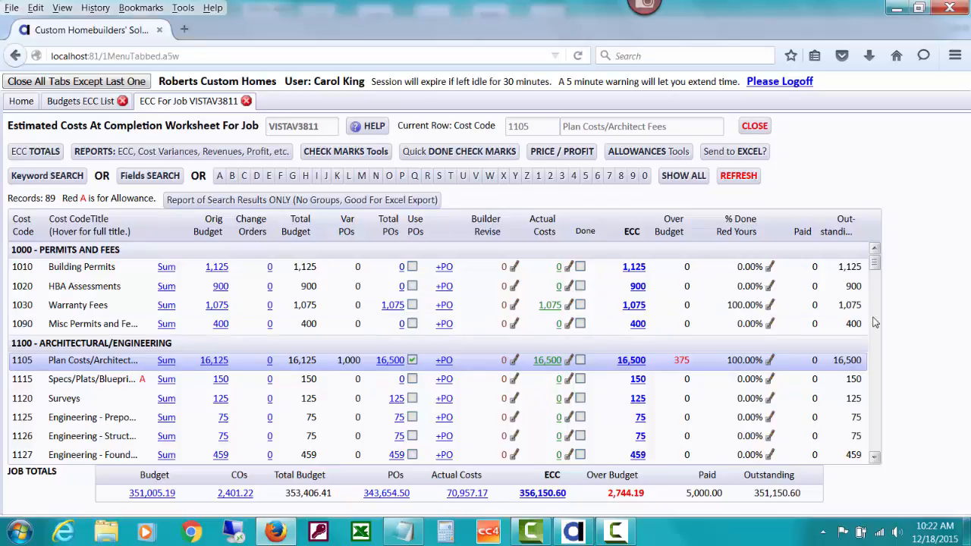
- Review the actual job costs report for cost code 1129, Architectural/Engineering Extr
click(875, 458)
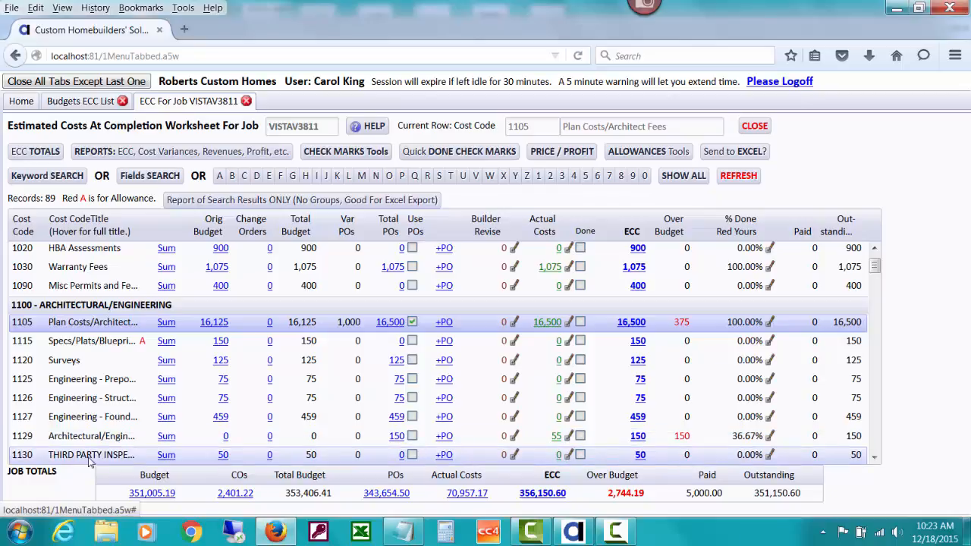
click(558, 439)
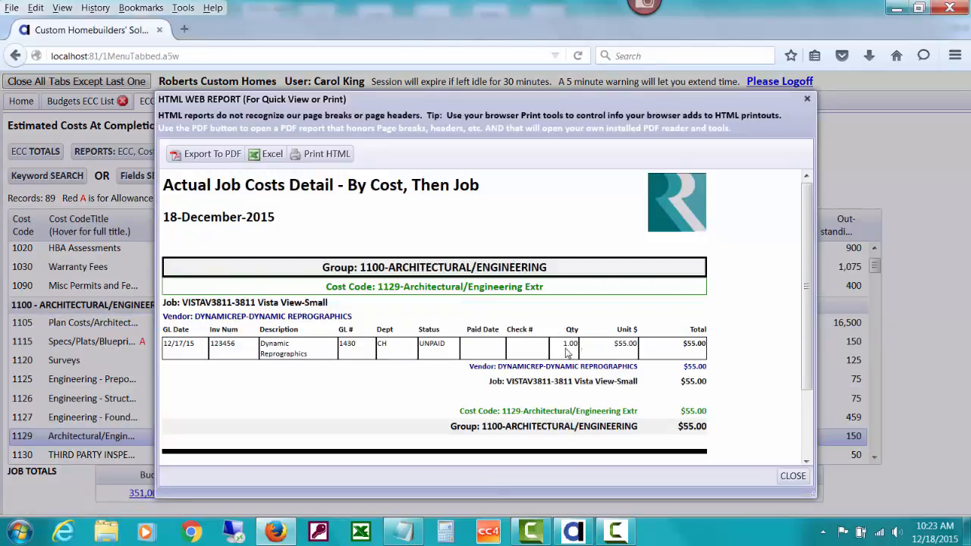
click(793, 476)
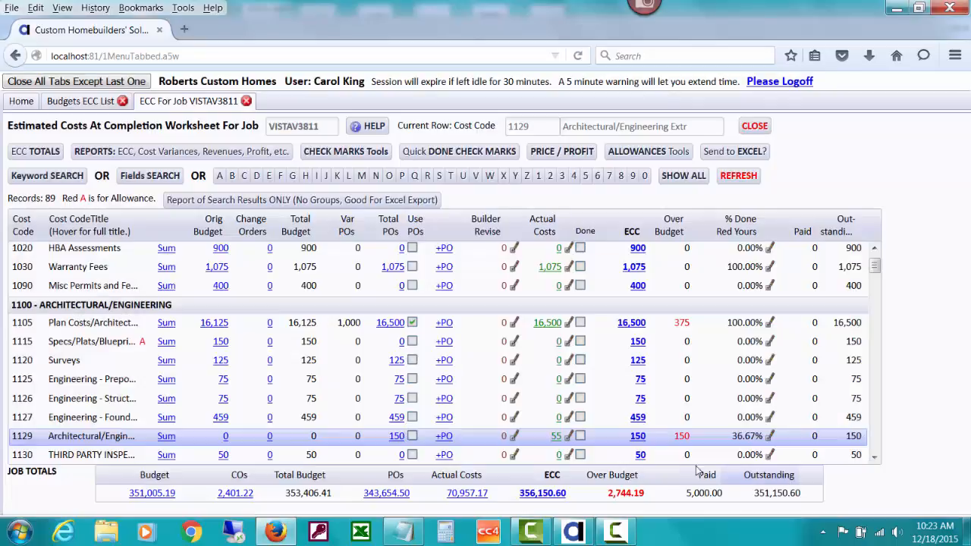
- Detach the purchase order from the Dynamic Reprographics cost entry under cost code 1129 by setting its PO to NONE, and save the entry
click(572, 435)
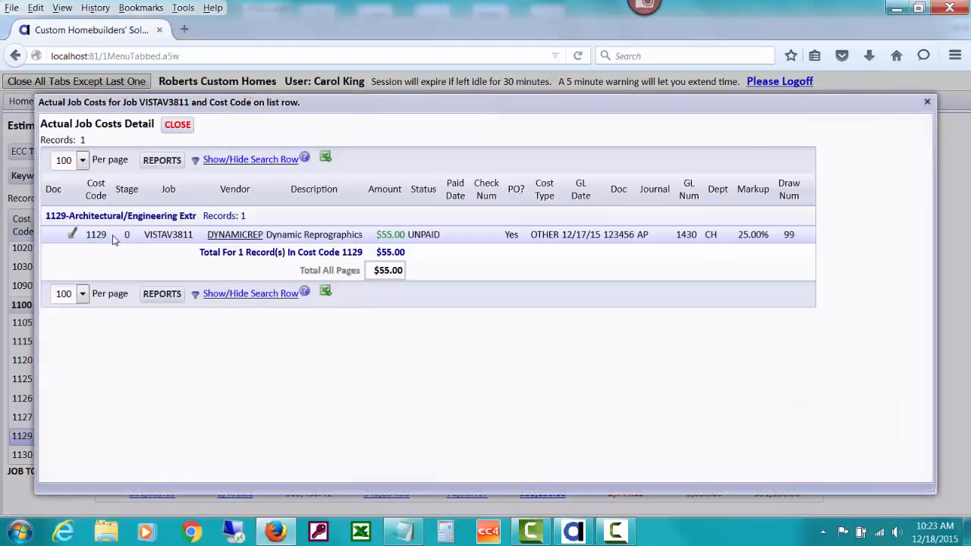
click(73, 235)
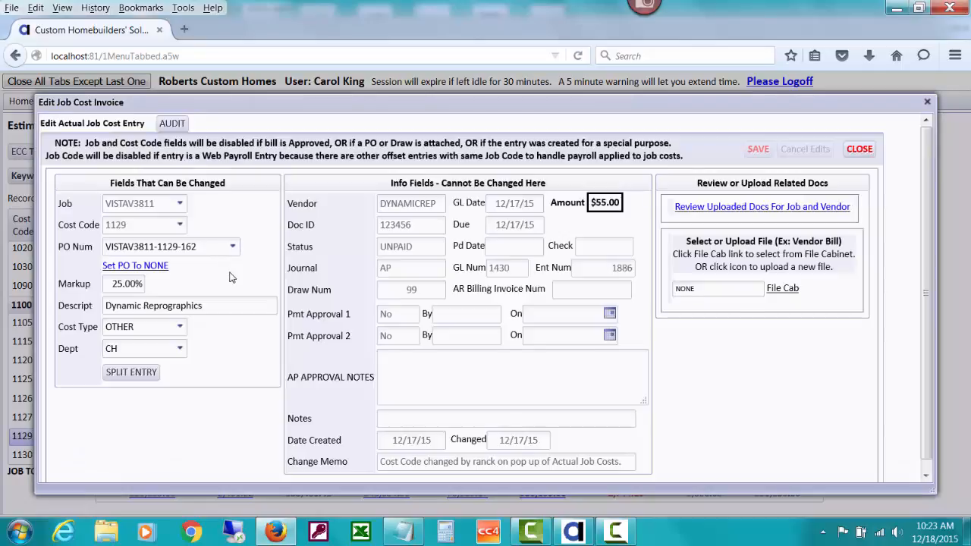
click(144, 265)
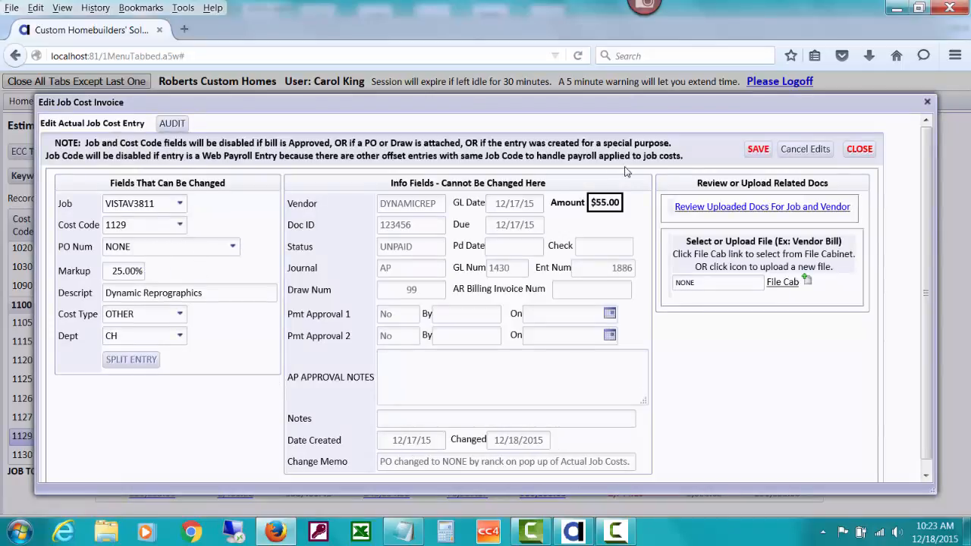
click(758, 150)
click(855, 151)
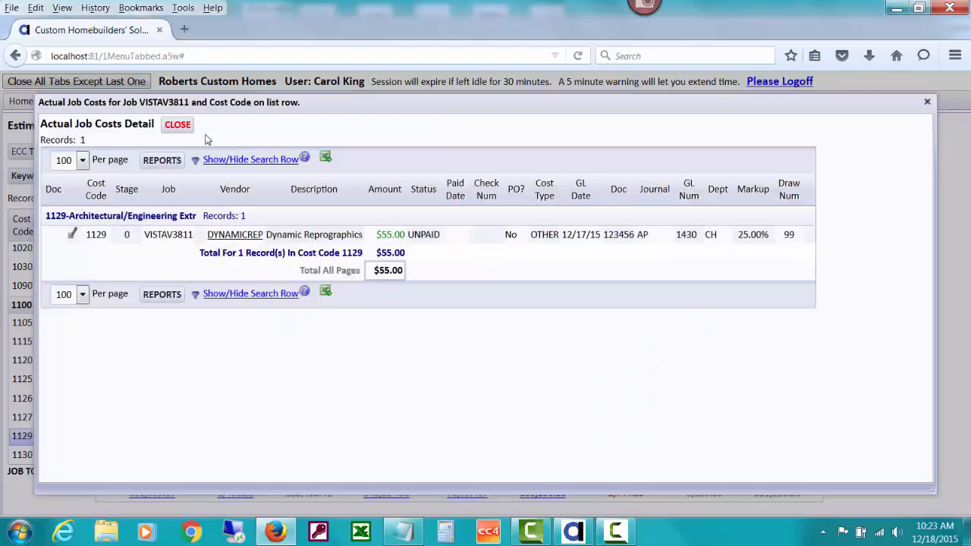
click(179, 126)
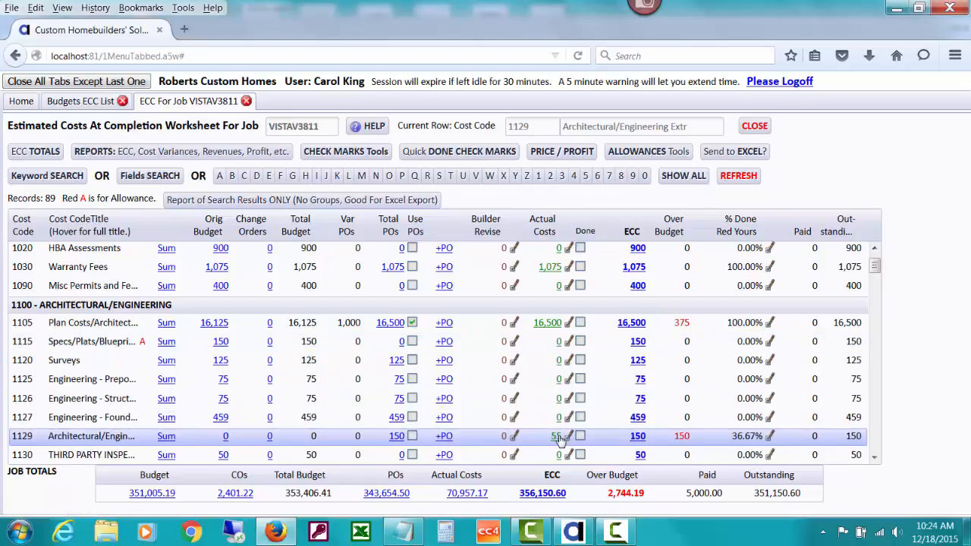
- Change the cost code on the DYNAMICREP purchase order under 1129 to 1115, Specs/Plats/Blueprints
click(396, 436)
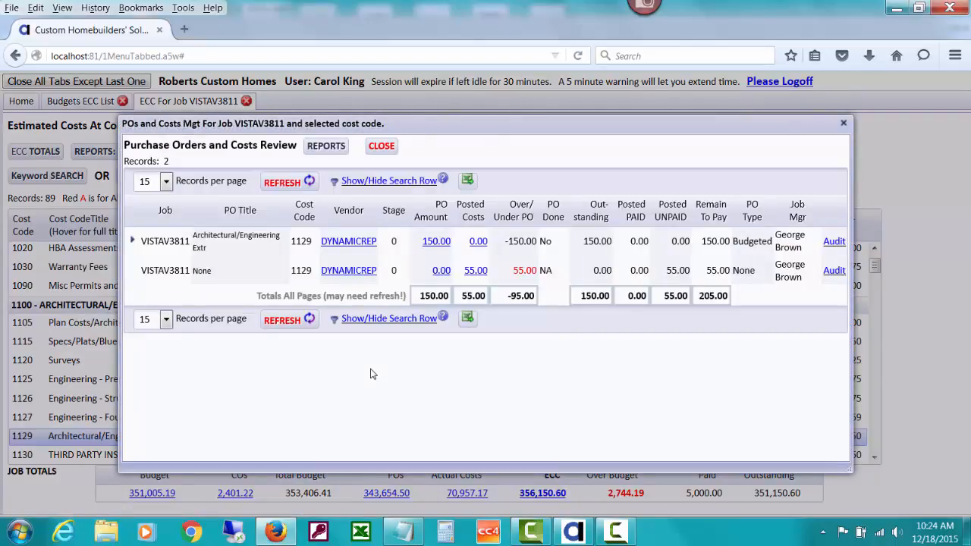
click(436, 241)
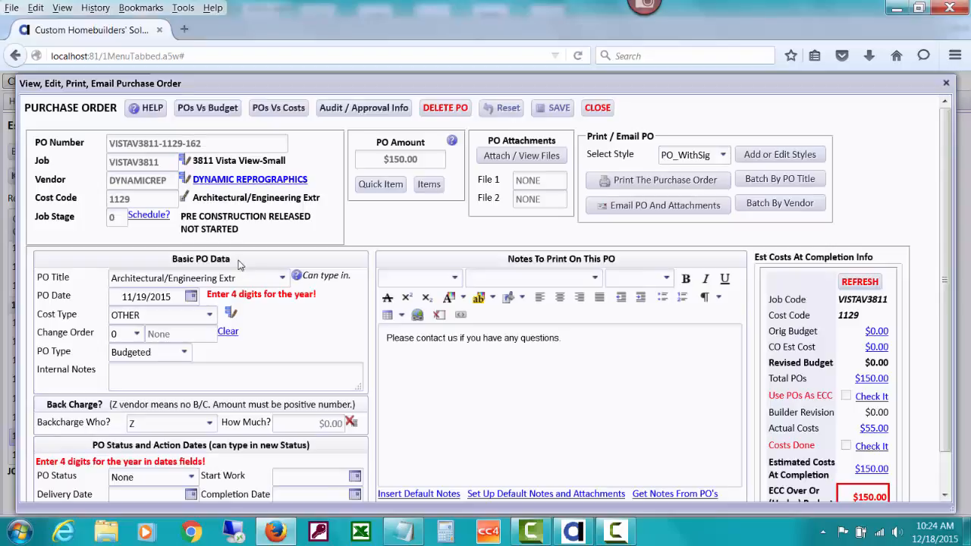
click(185, 198)
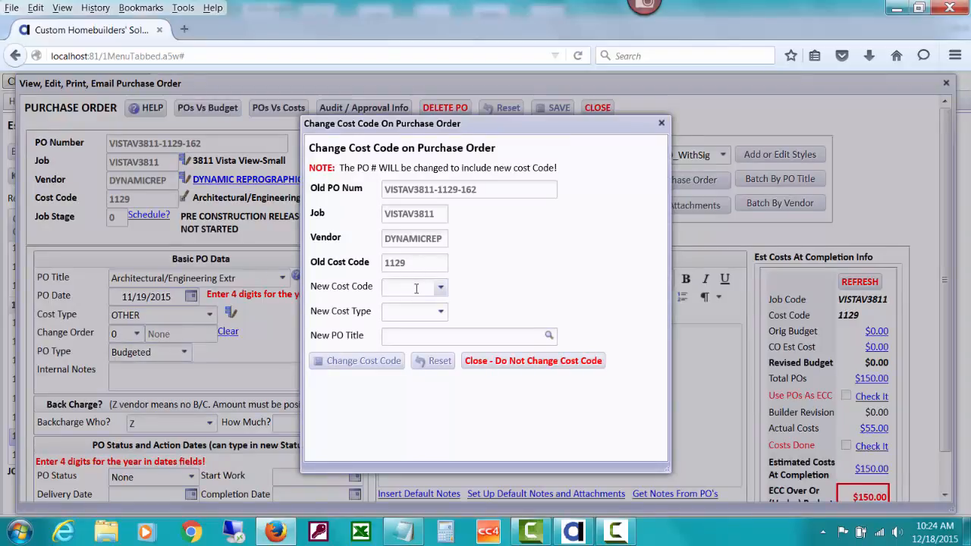
text(11)
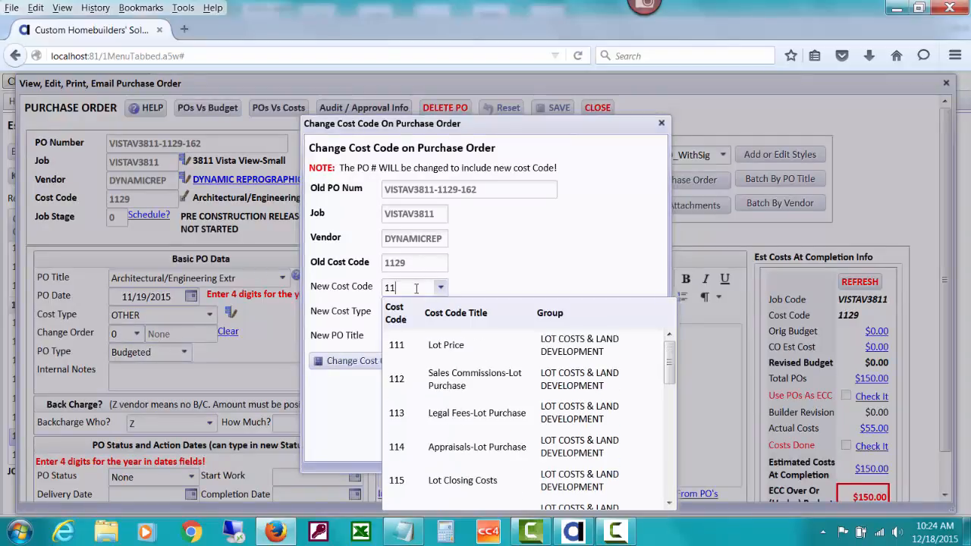
text(1)
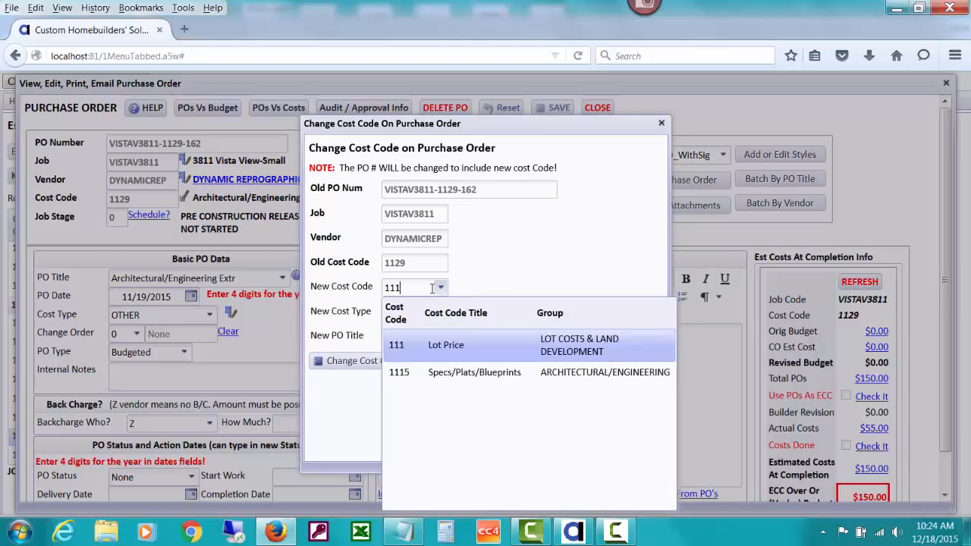
click(439, 375)
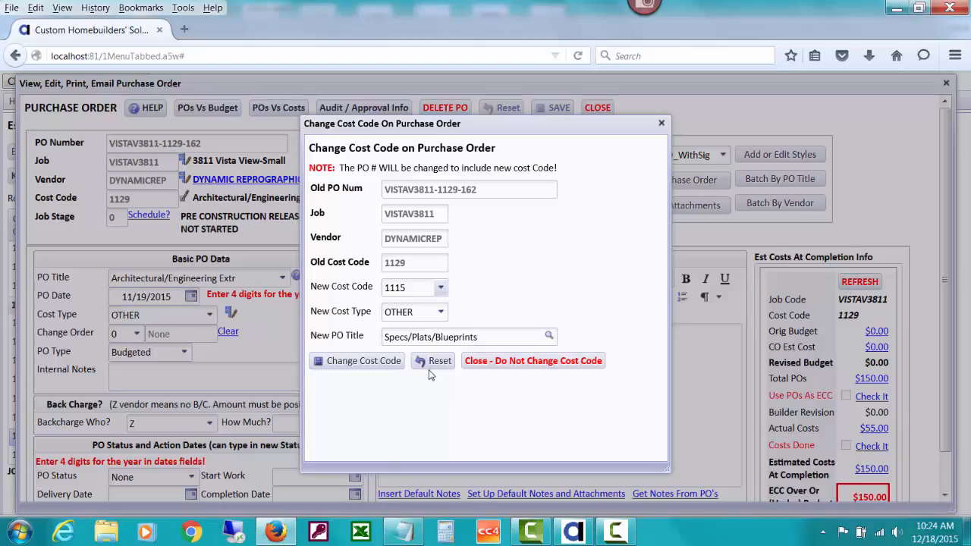
click(364, 361)
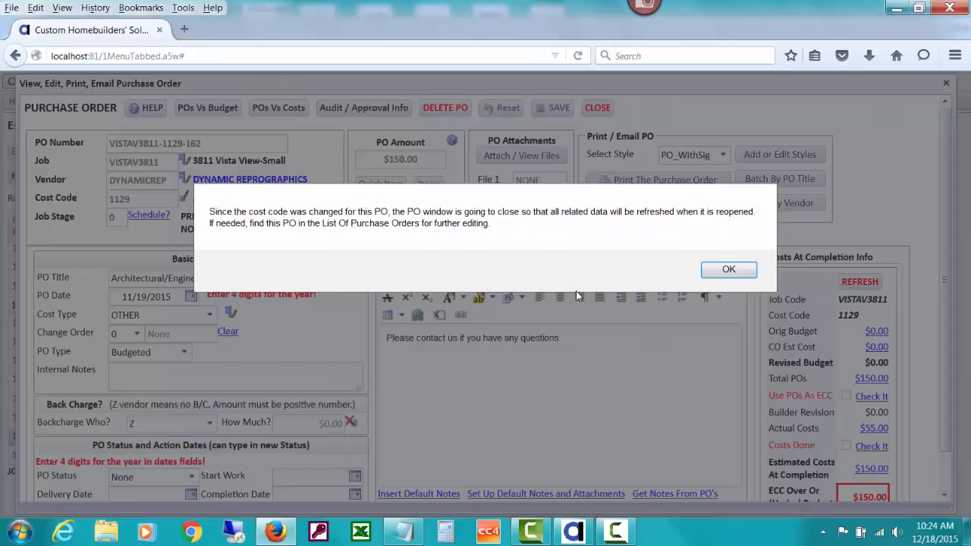
click(728, 269)
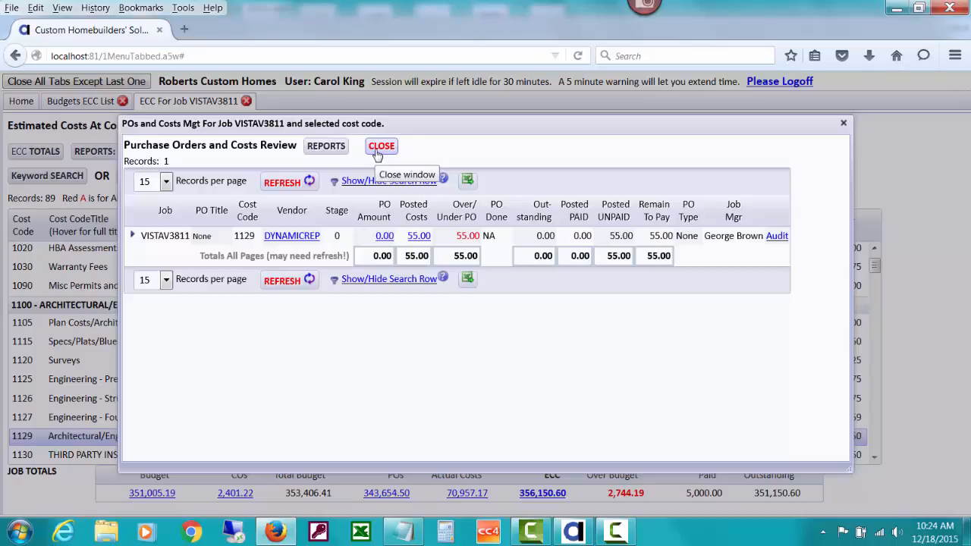
click(380, 147)
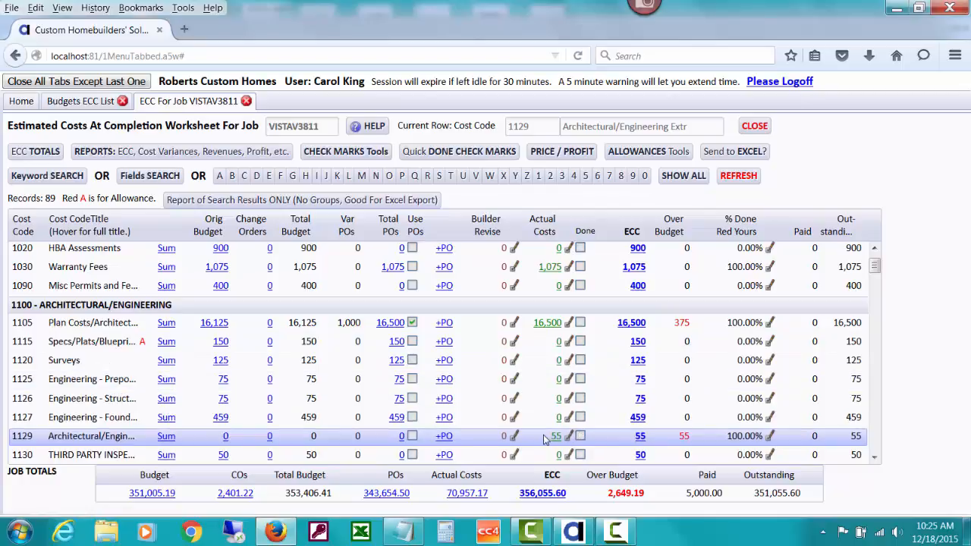
- Set the cost code of the Dynamic Reprographics actual cost entry under 1129 to 1115, Specs/Plats/Blueprints
click(570, 442)
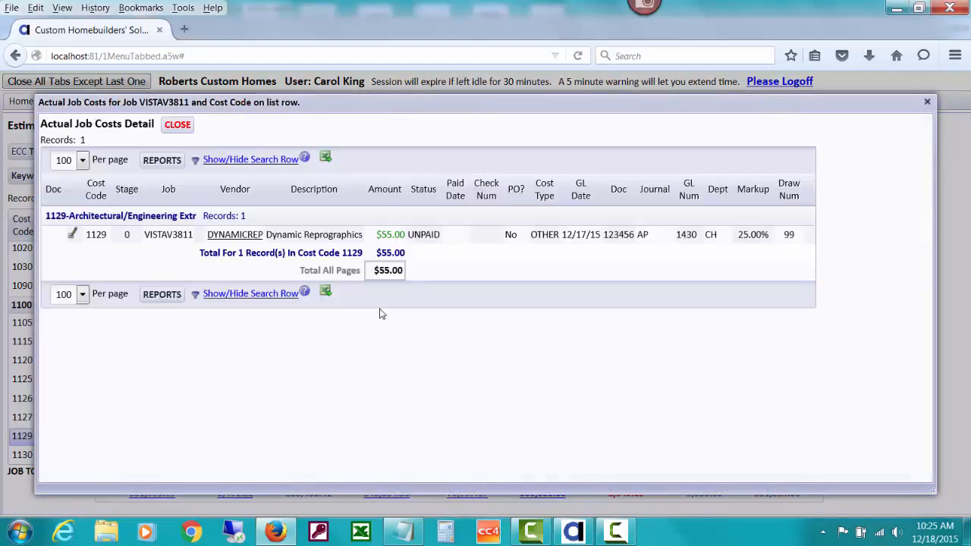
click(75, 236)
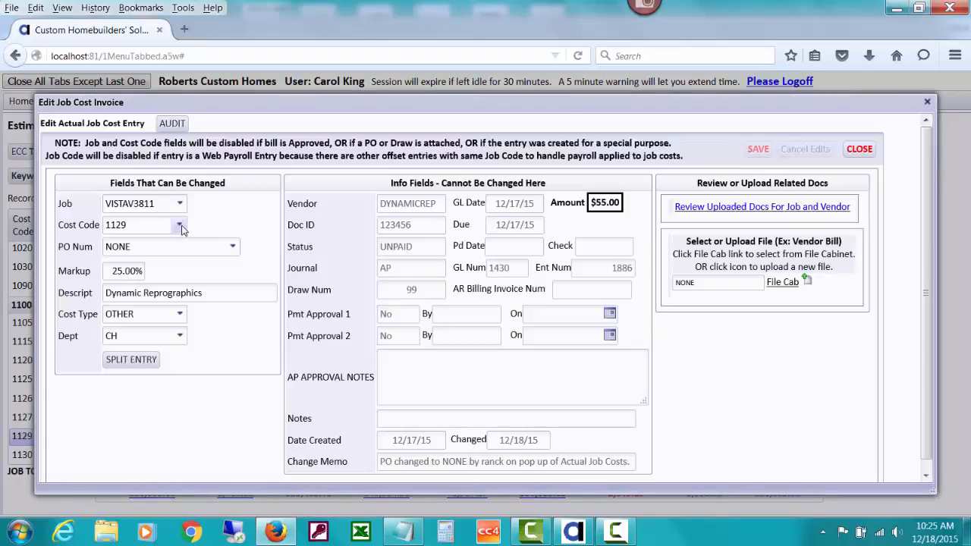
click(181, 225)
text(111)
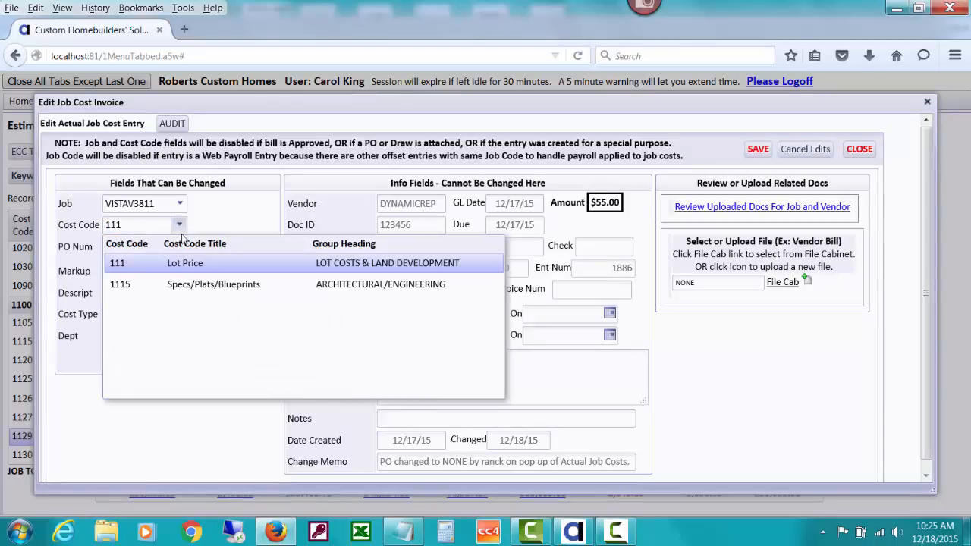
click(190, 283)
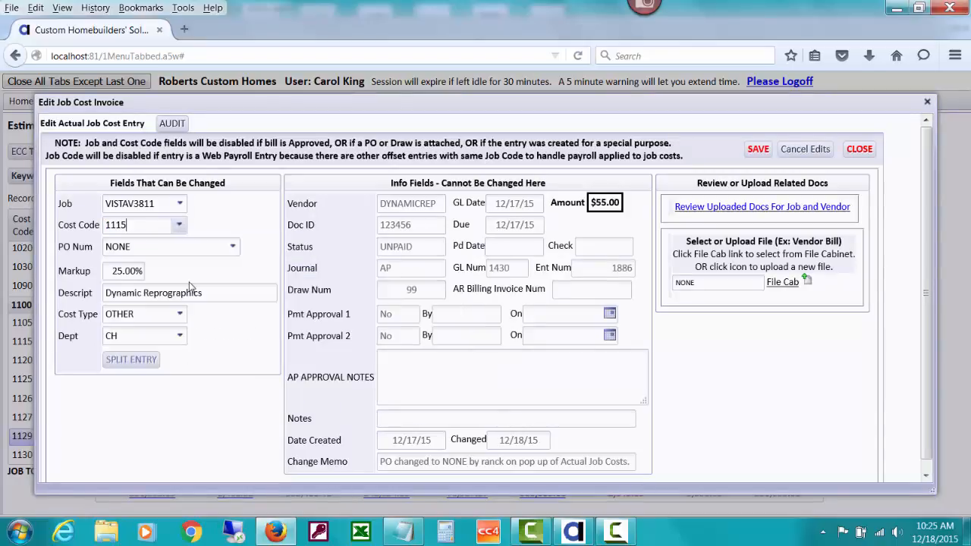
- Attach the DYNAMICREP Specs/Plats/Blueprints purchase order to the cost entry, save it and return to the worksheet
click(233, 250)
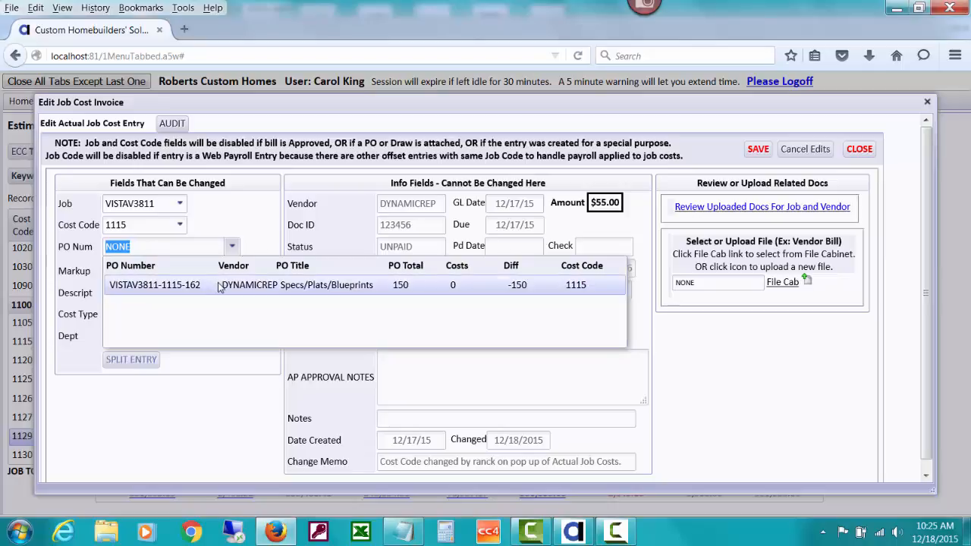
click(583, 291)
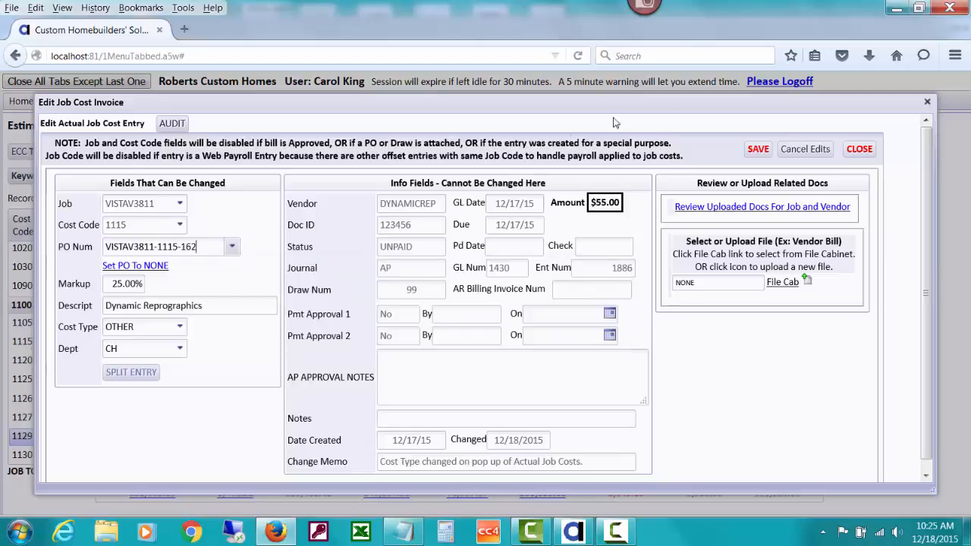
click(860, 150)
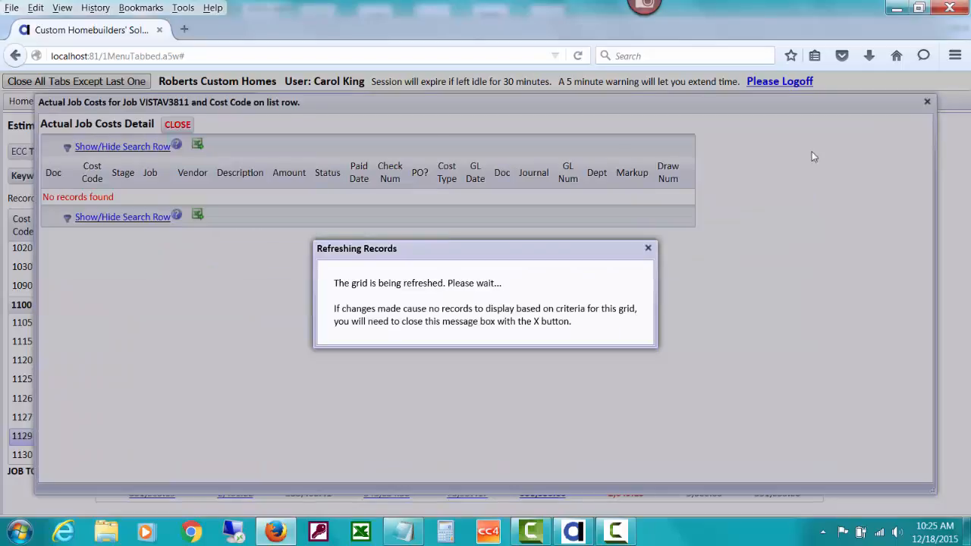
click(648, 249)
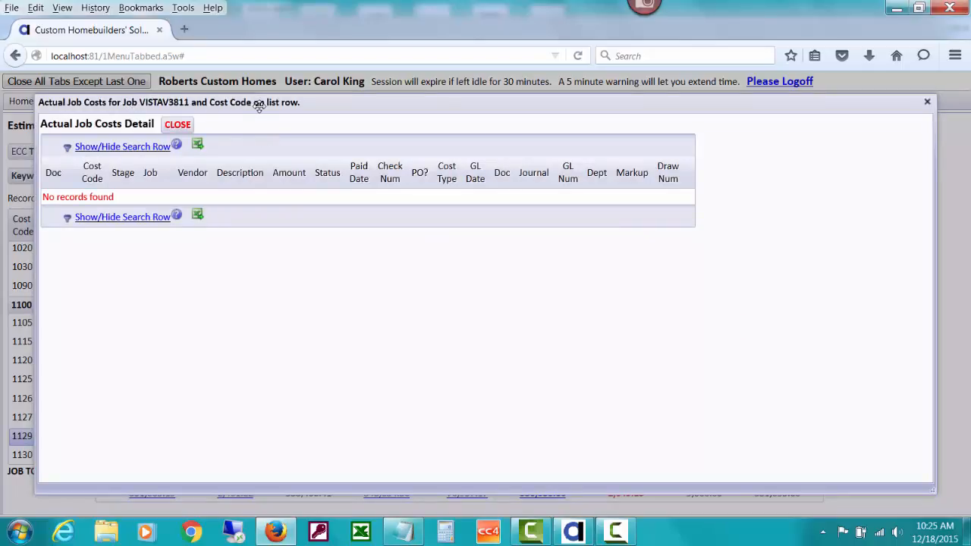
click(179, 125)
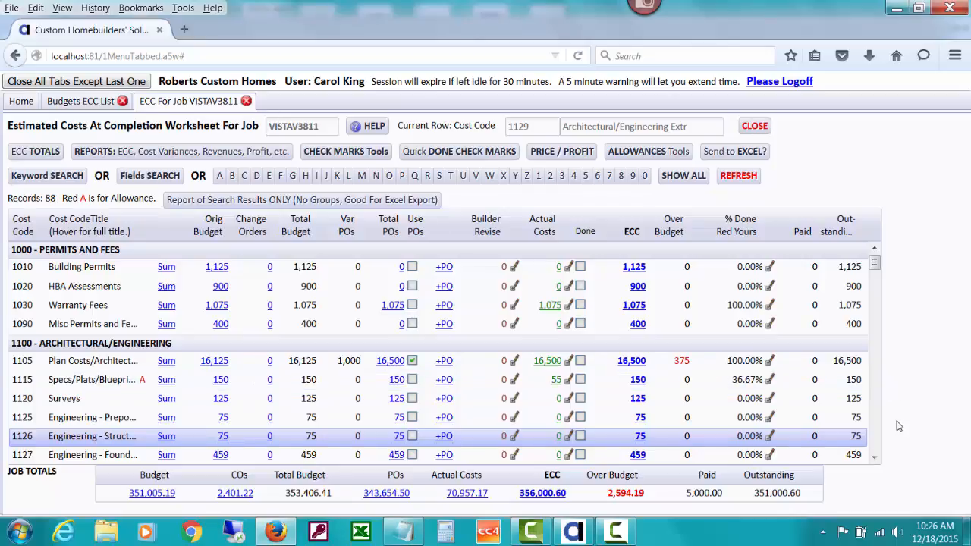
- Examine the worksheet's cost code rows from Architectural/Engineering through Site Work, Utility Connections, and Footings and Foundation to Framing Materials
click(876, 459)
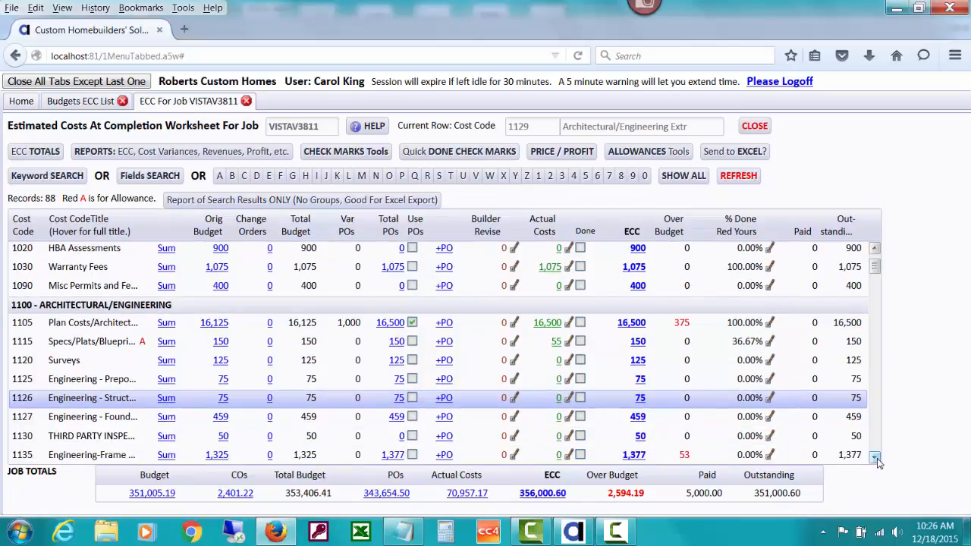
click(876, 458)
click(876, 458)
click(875, 459)
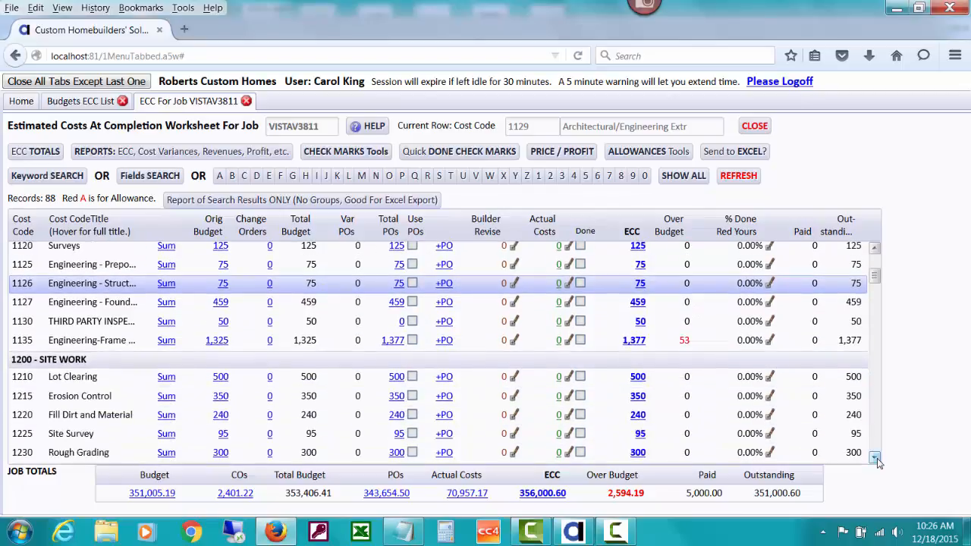
click(876, 459)
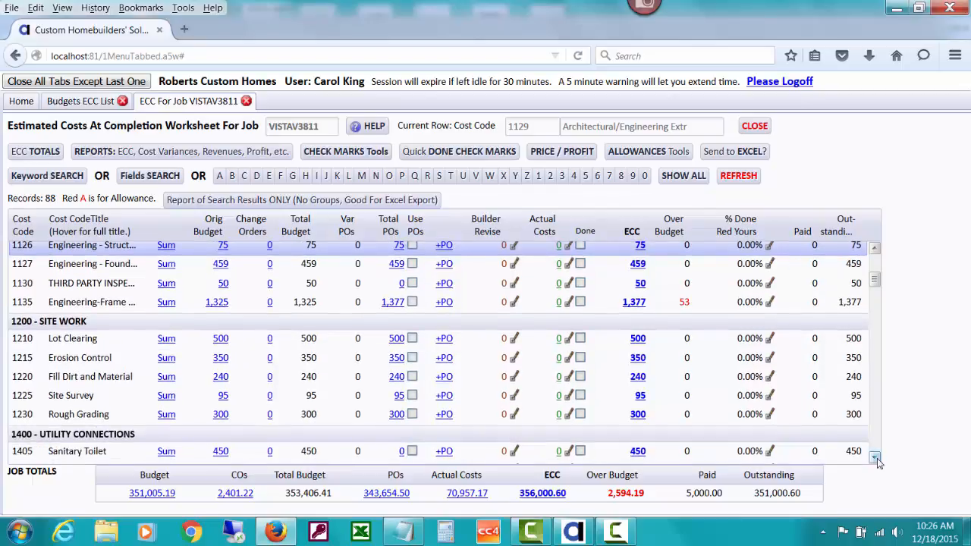
click(876, 459)
click(875, 459)
click(876, 458)
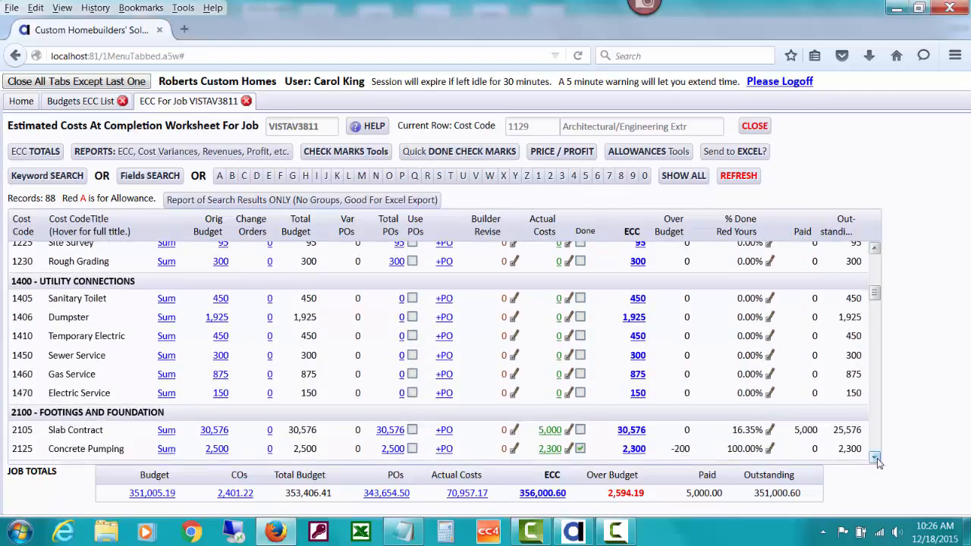
click(876, 458)
click(875, 459)
click(876, 459)
click(876, 458)
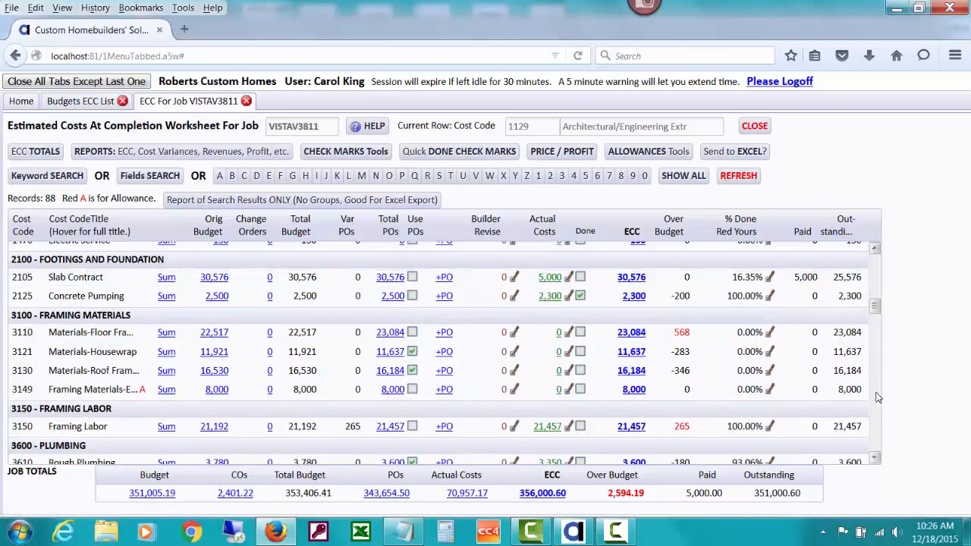
- Compare budgets, POs and actual costs on the worksheet rows from Framing Labor through Plumbing, Electrical, HVAC and Roofing to Masonry
click(874, 459)
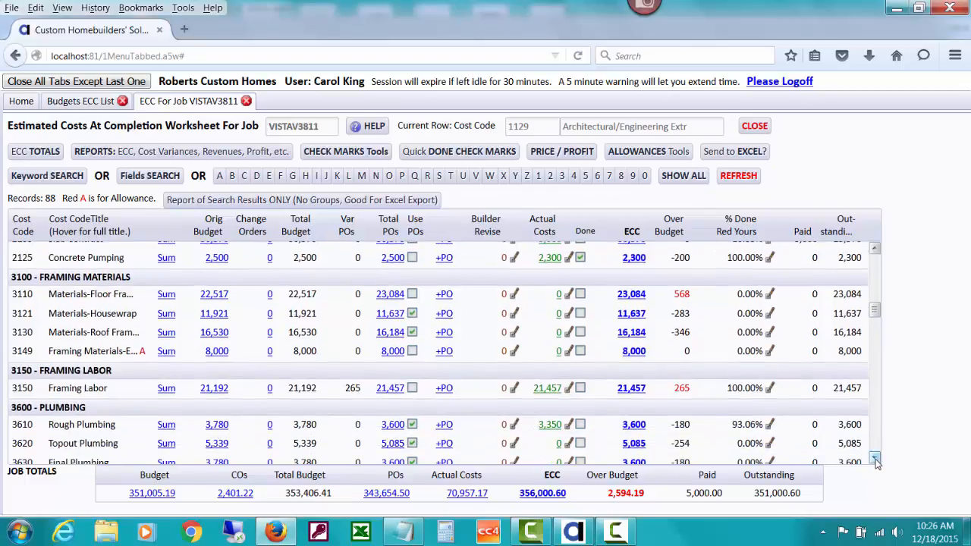
click(875, 460)
click(875, 459)
click(874, 460)
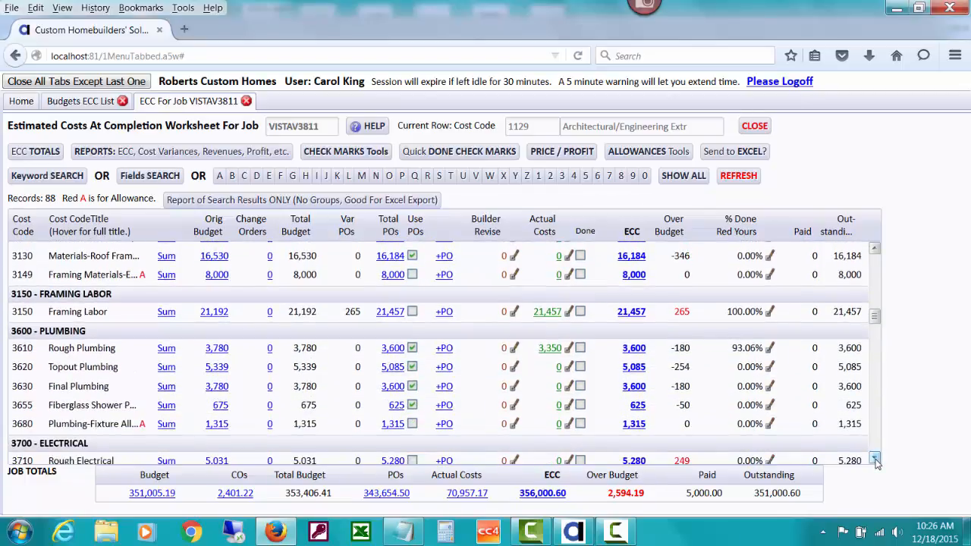
click(874, 459)
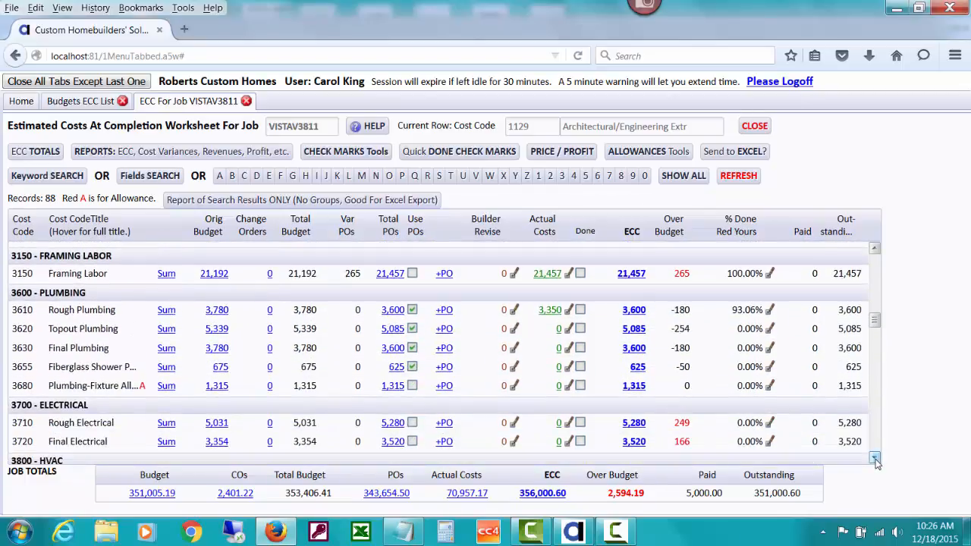
click(874, 459)
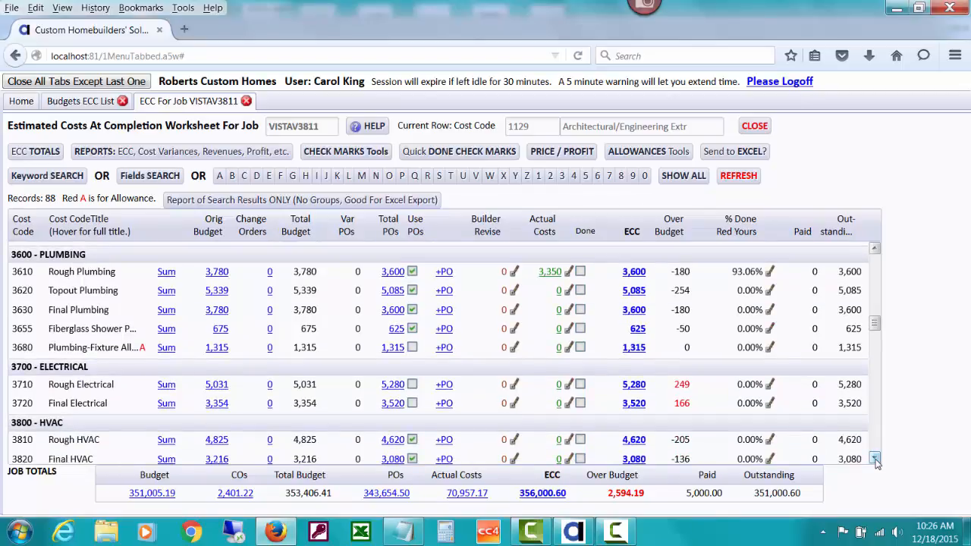
click(874, 459)
click(874, 459)
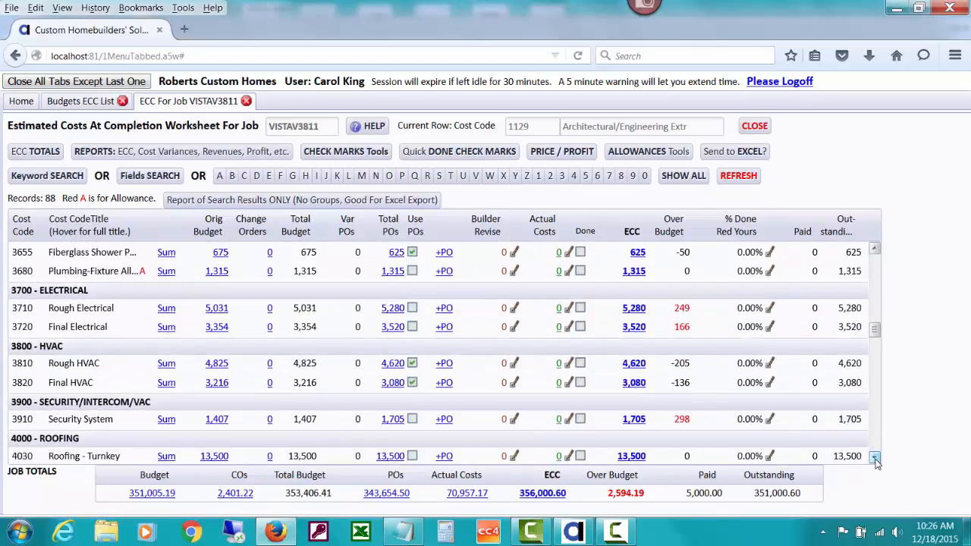
click(874, 460)
click(875, 459)
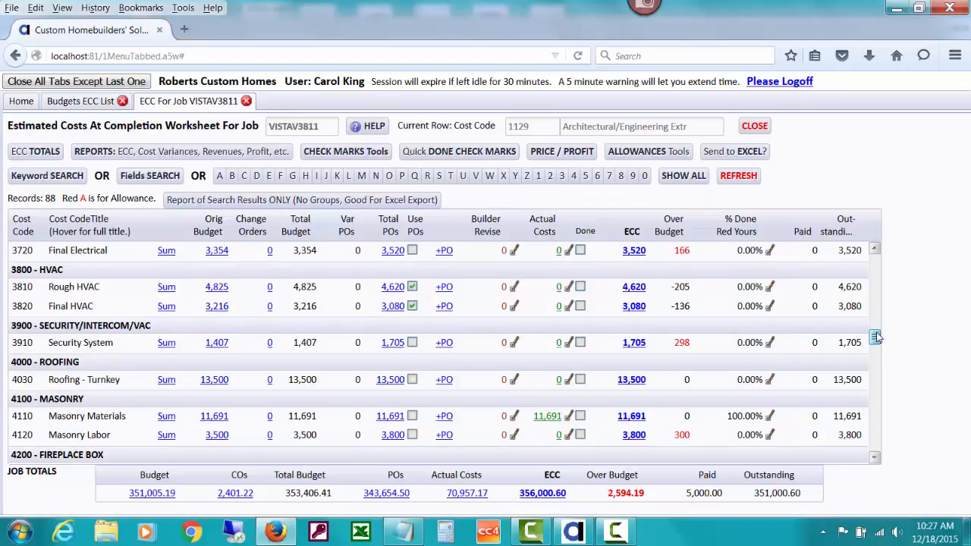
- Read the full approval notes on the Concrete Pumping purchase order under cost code 2125, and return to the worksheet
drag(875, 337, 876, 302)
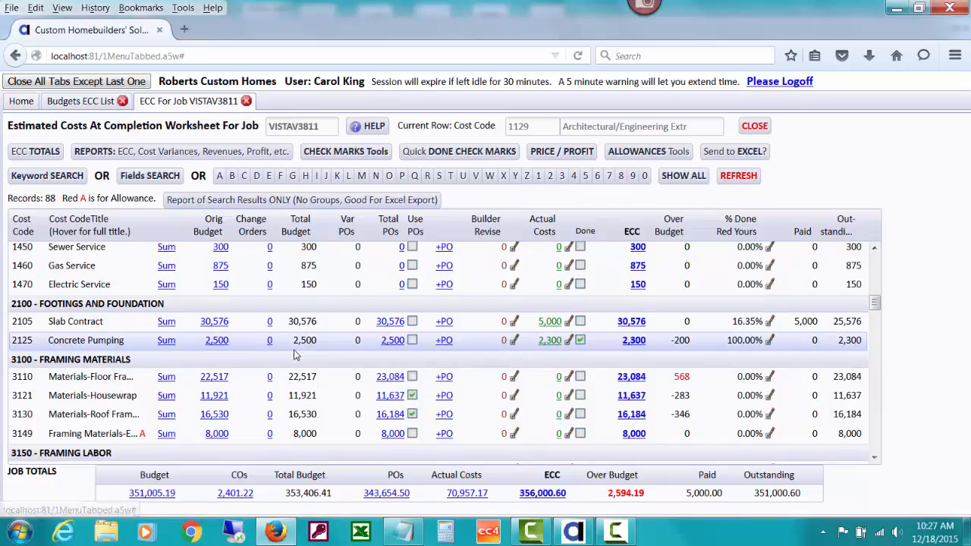
click(392, 342)
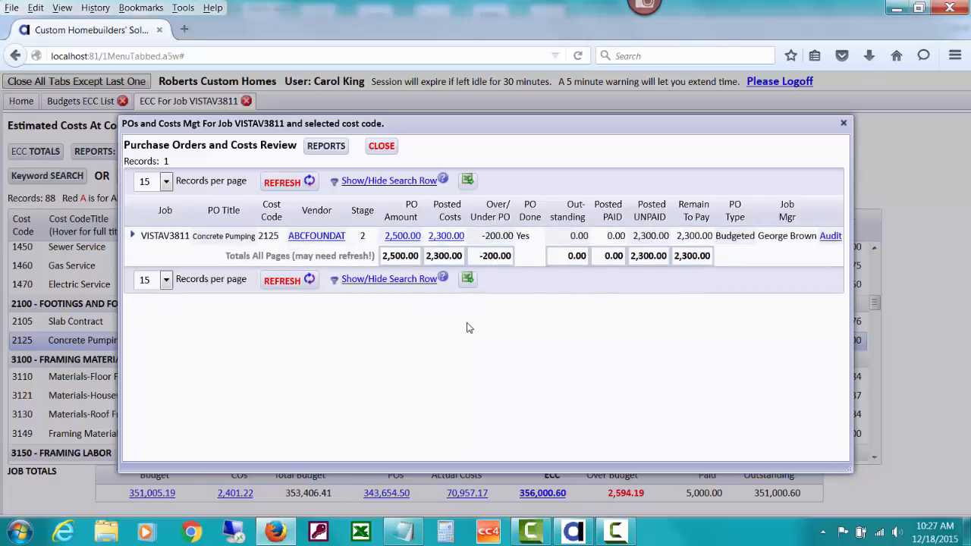
click(410, 236)
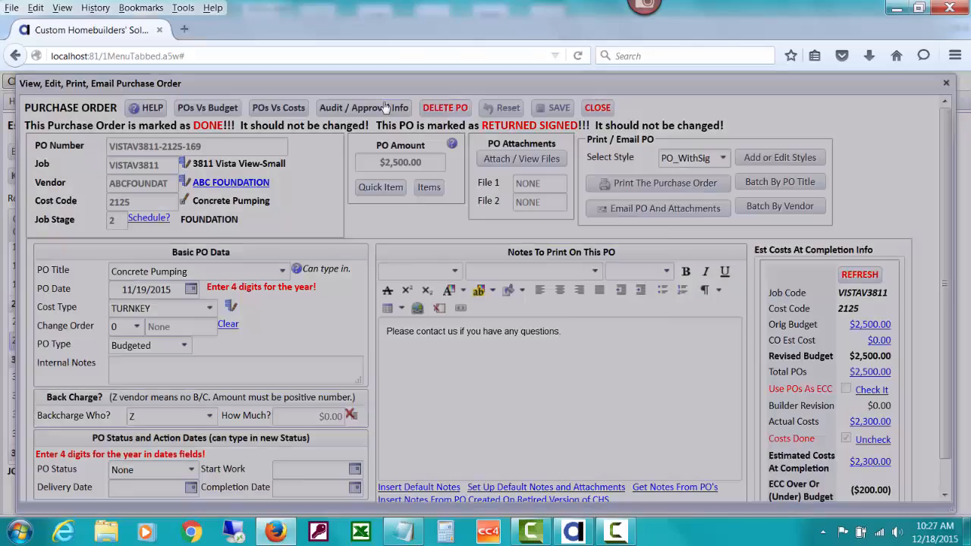
click(385, 106)
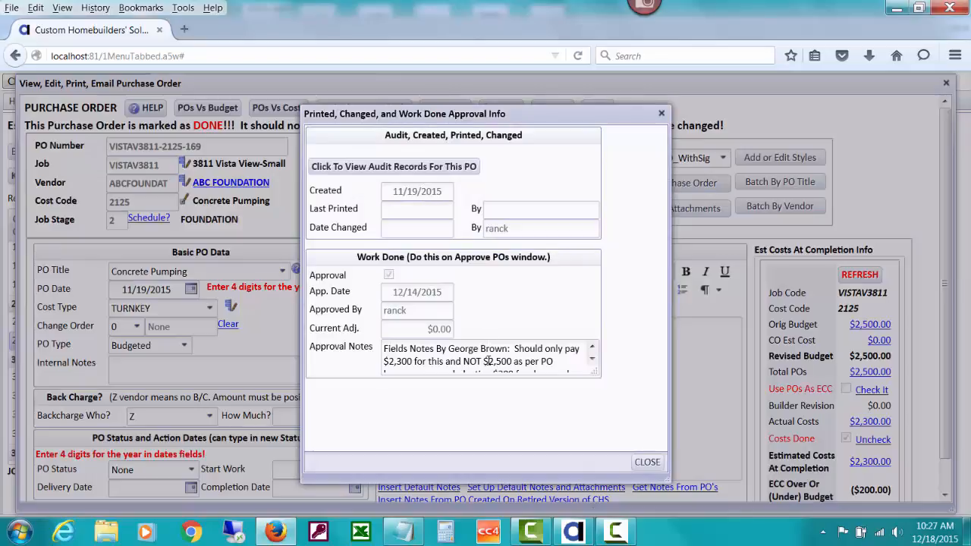
drag(594, 371, 615, 413)
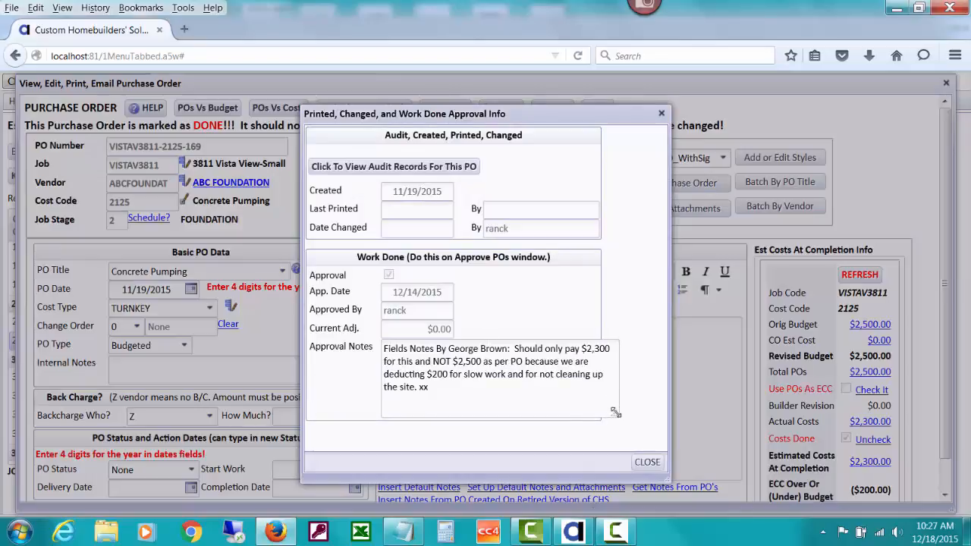
click(647, 462)
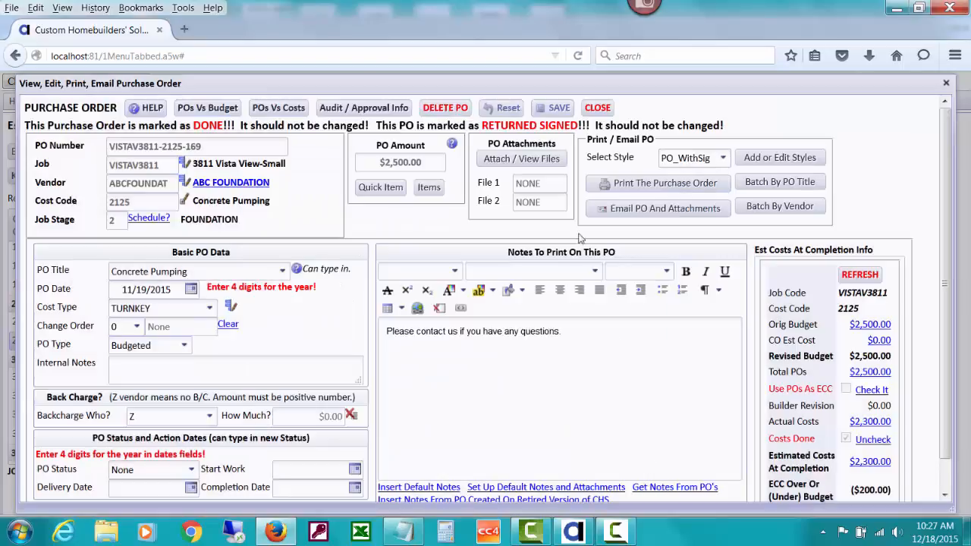
click(607, 110)
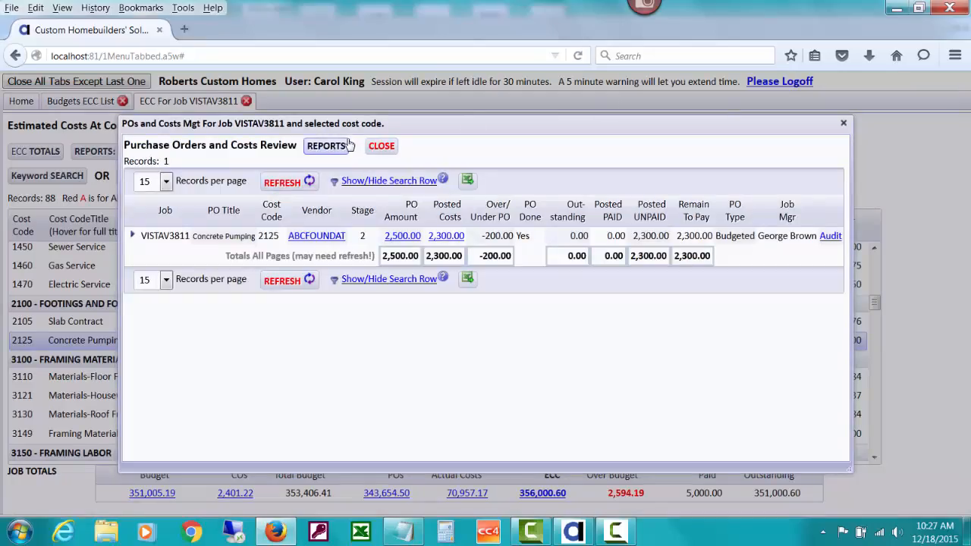
click(380, 146)
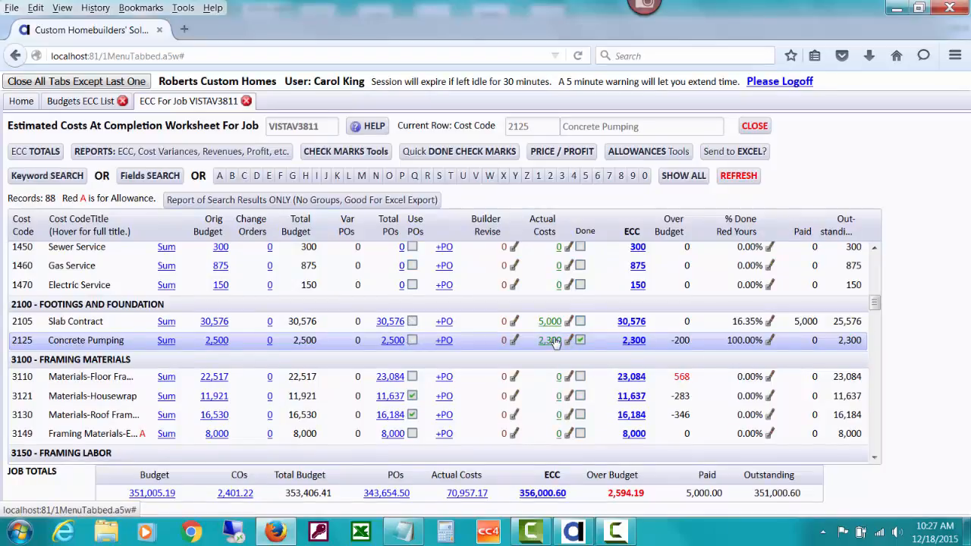
- Clear the Done mark on cost code 2125, Concrete Pumping, mark it done again and refresh the job totals
click(580, 341)
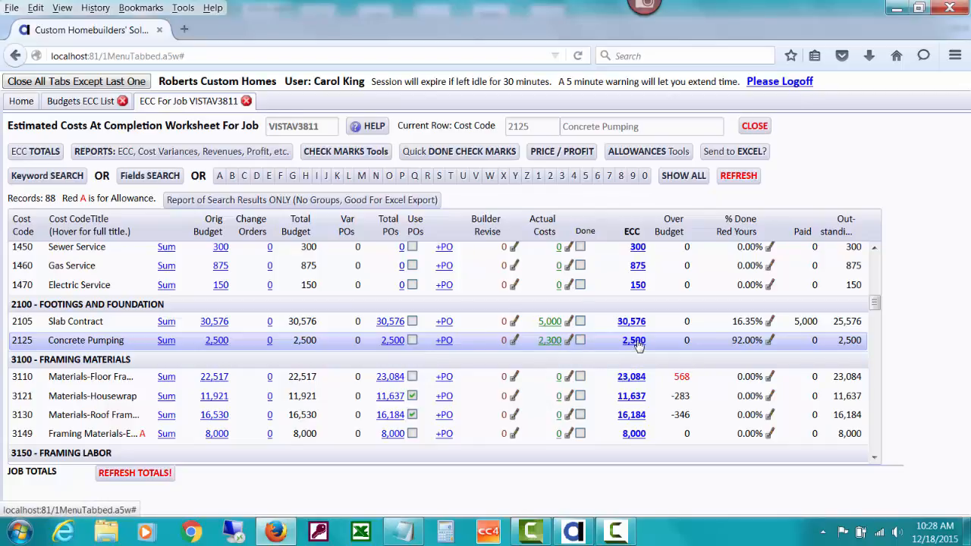
click(580, 340)
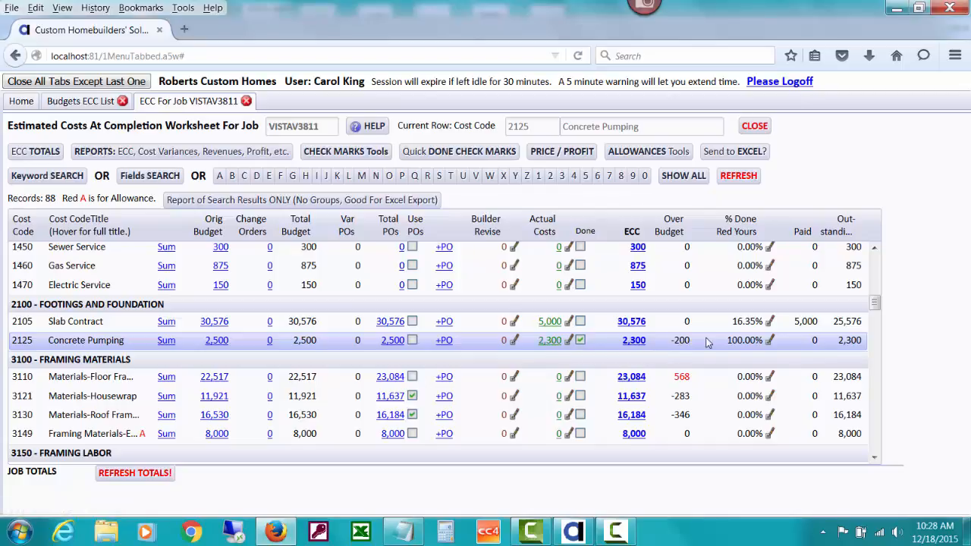
click(168, 474)
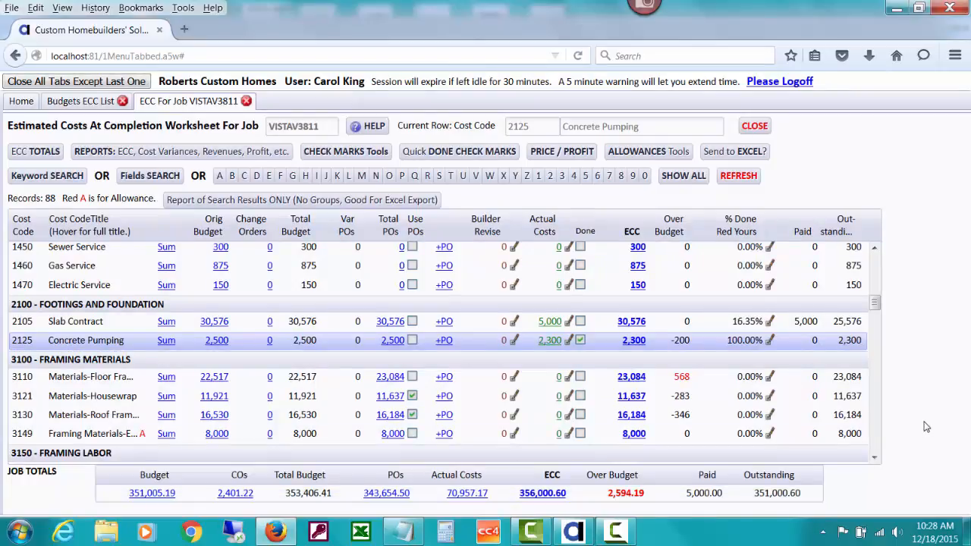
- Look over the worksheet's Framing Labor and Plumbing rows for cost codes that need review
click(873, 459)
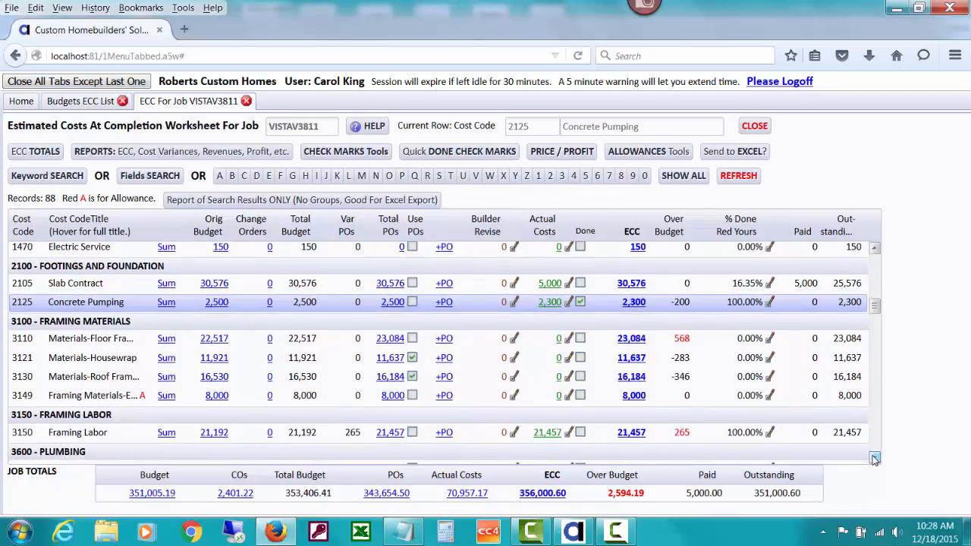
click(873, 458)
click(874, 459)
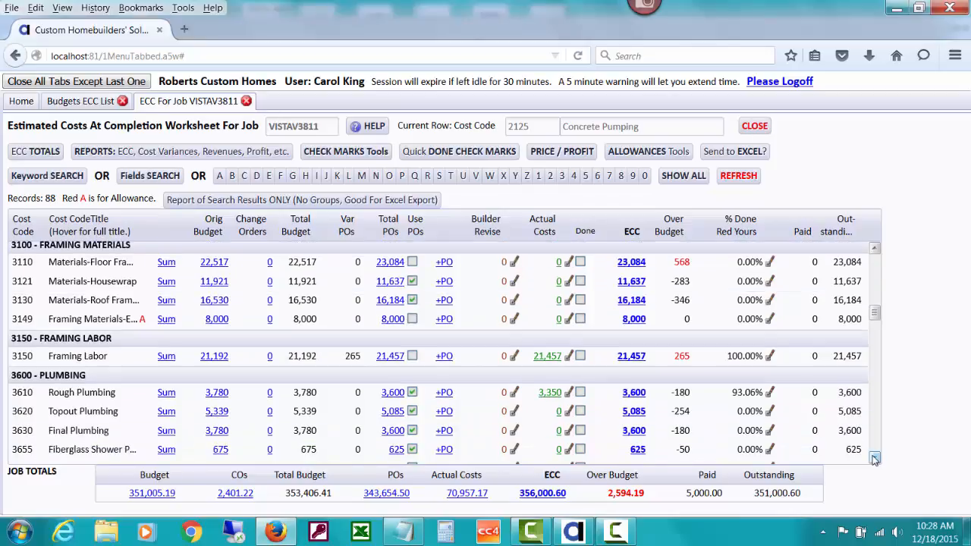
click(873, 459)
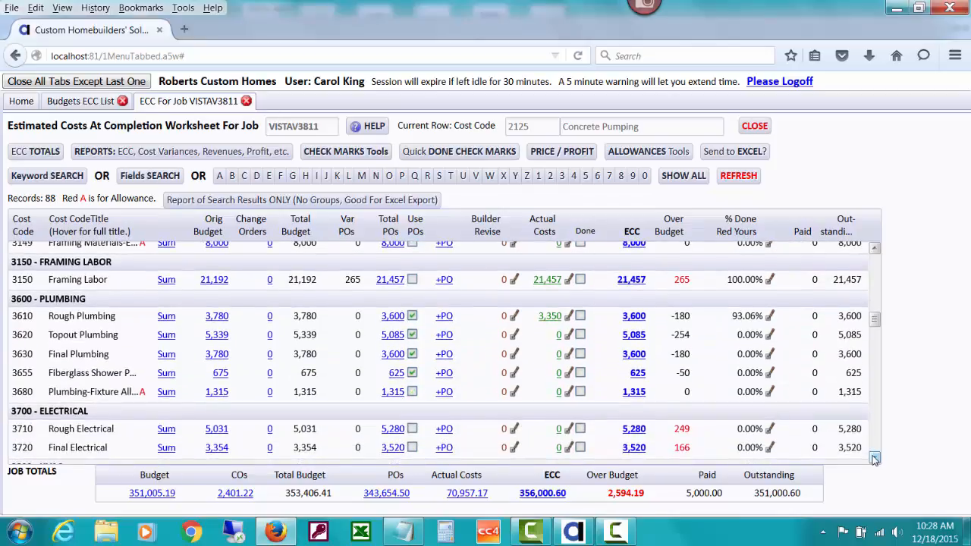